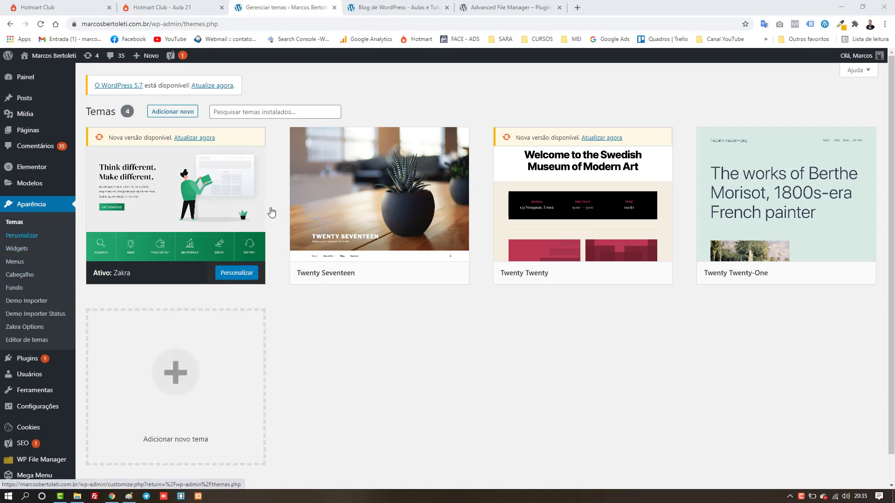
# Copy the plugin title Advanced File Manager from its WordPress.org plugin page
pyautogui.moveTo(292, 207)
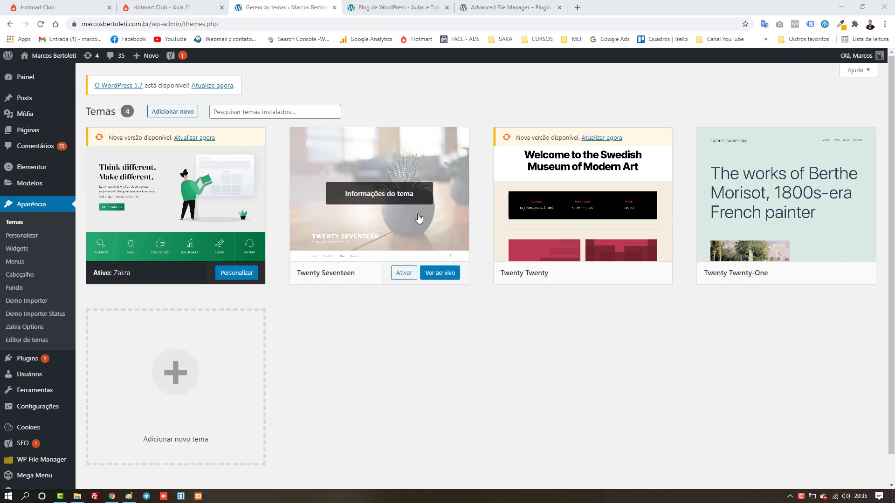
pyautogui.moveTo(749, 230)
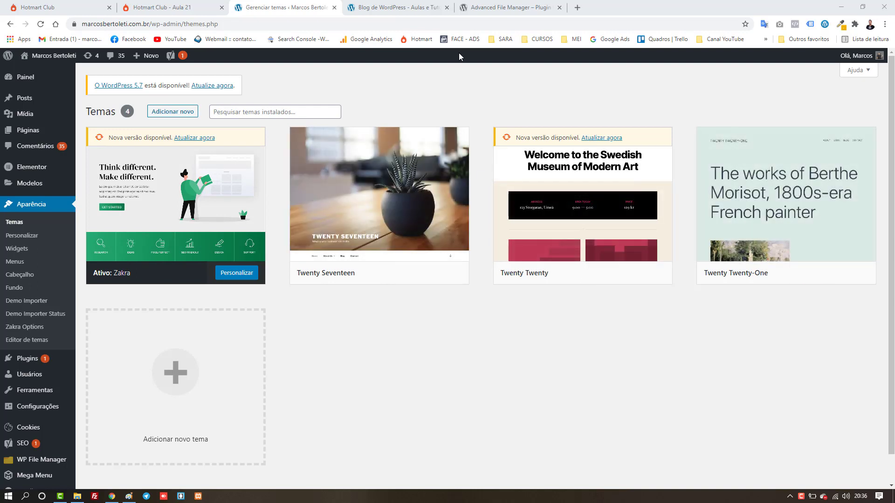
pyautogui.click(505, 7)
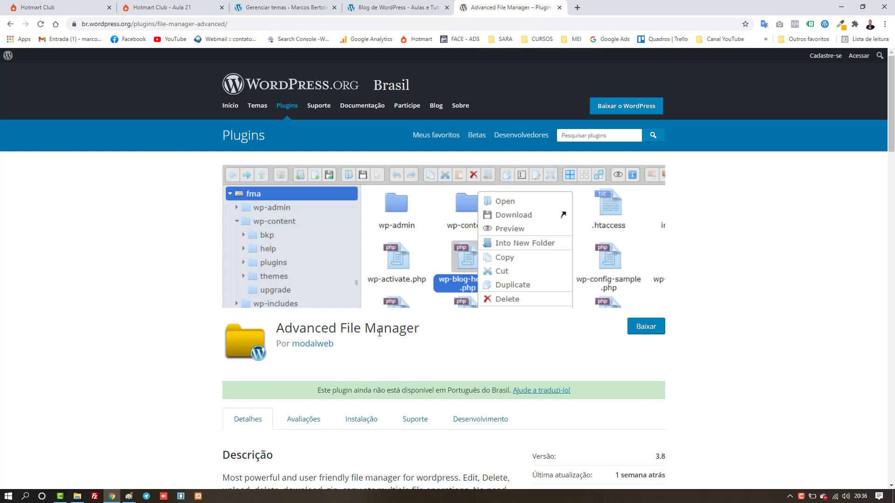
pyautogui.tripleClick(397, 332)
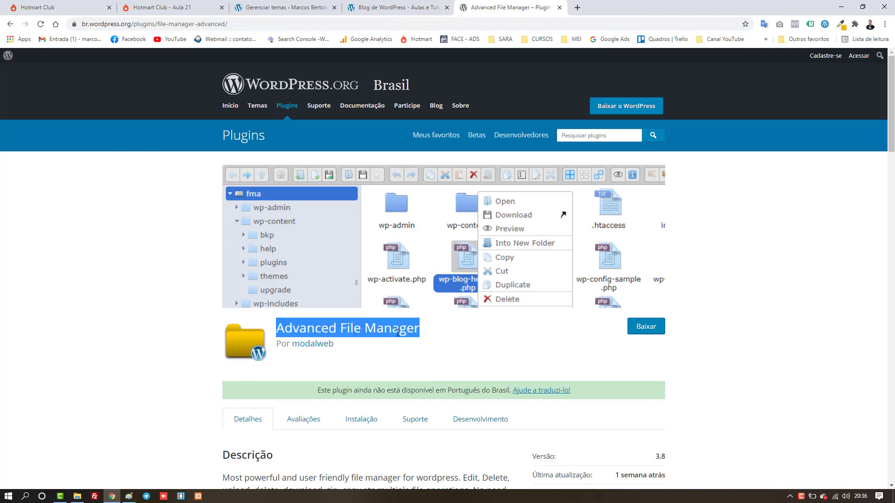
pyautogui.click(165, 292)
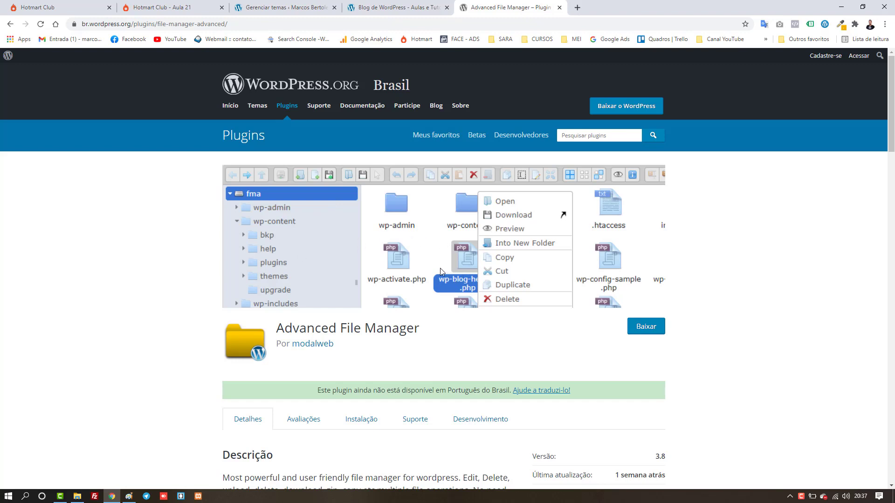
pyautogui.tripleClick(381, 322)
pyautogui.hotkey('ctrl', 'c')
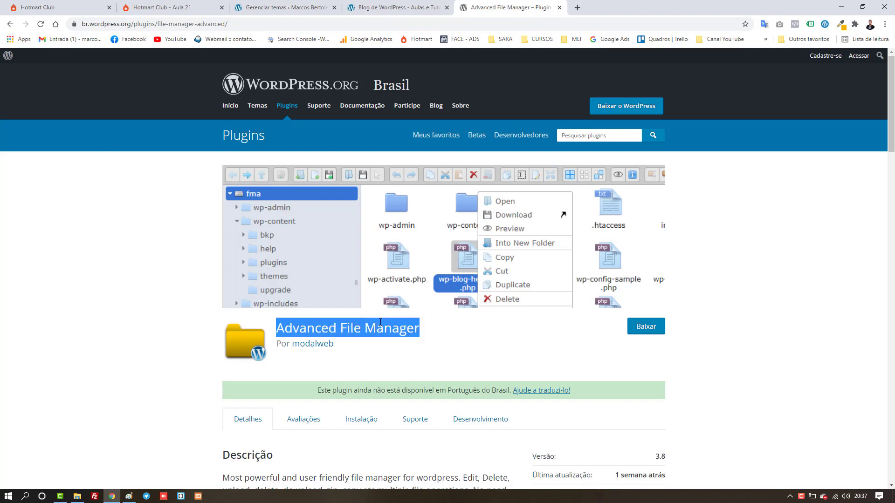
pyautogui.click(140, 305)
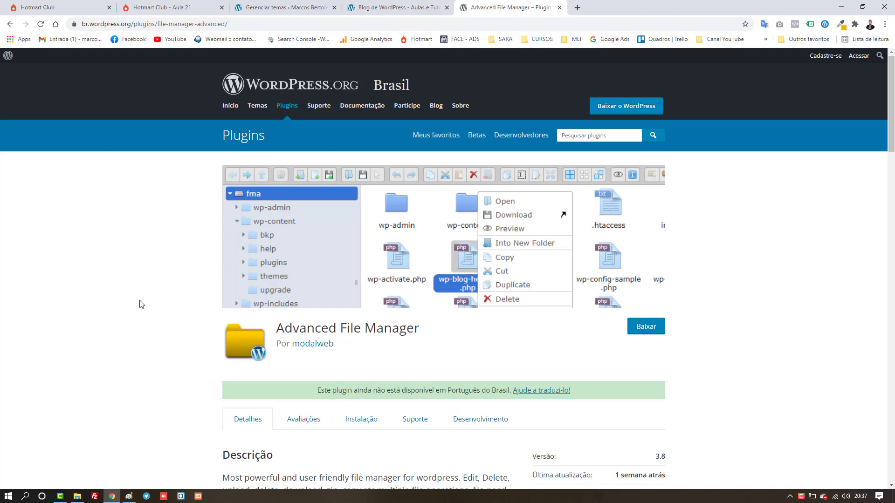
# Read through the Advanced File Manager plugin's description and its key features
pyautogui.scroll(-6, 140, 305)
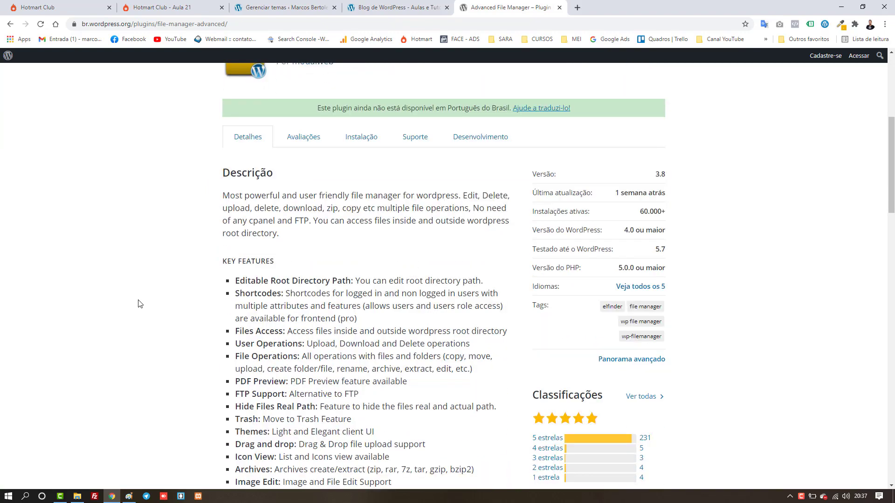
pyautogui.scroll(-3, 139, 305)
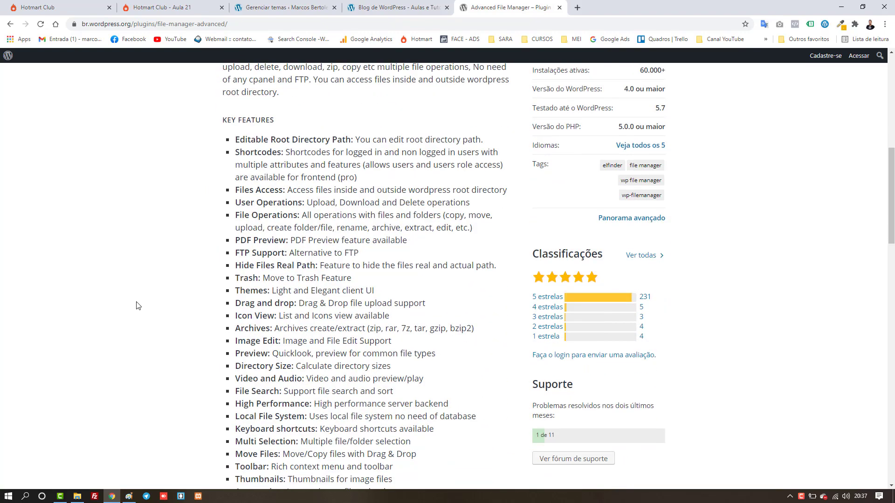
pyautogui.scroll(-12, 133, 313)
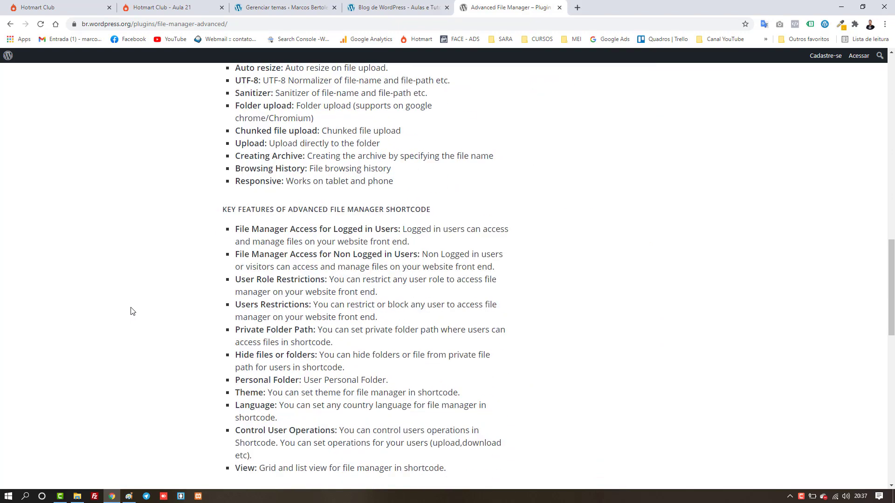
pyautogui.scroll(20, 130, 311)
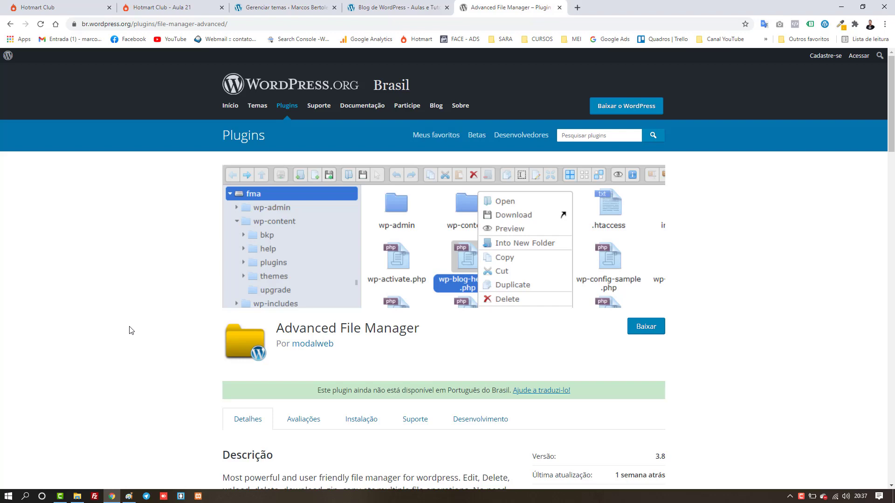
# Return to the site's admin and search the installable plugins for the copied name Advanced File Manager
pyautogui.click(297, 8)
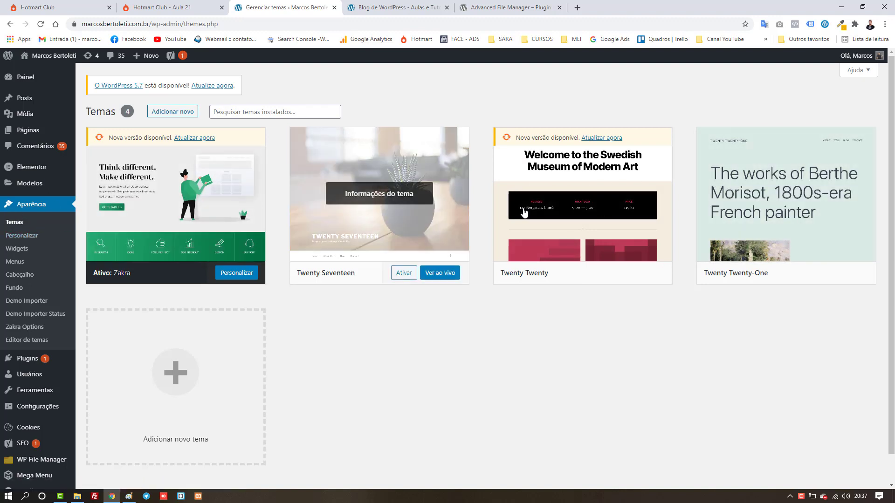
pyautogui.moveTo(347, 216)
pyautogui.moveTo(749, 226)
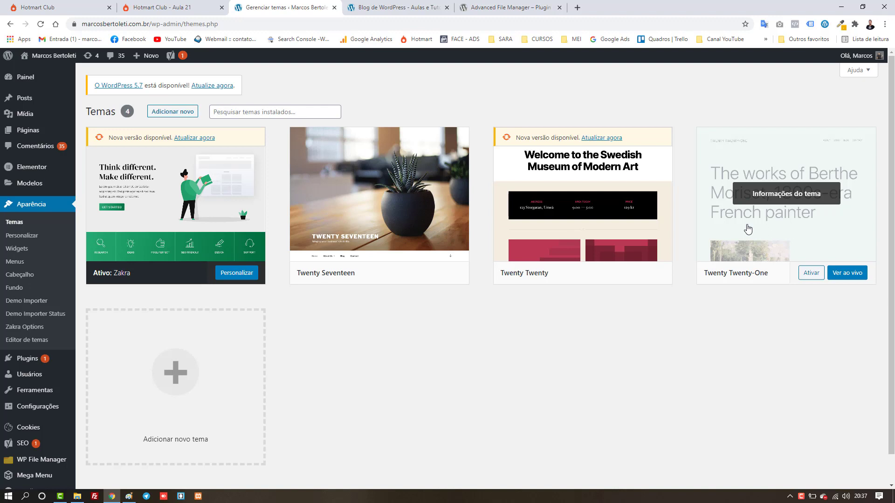
pyautogui.moveTo(140, 194)
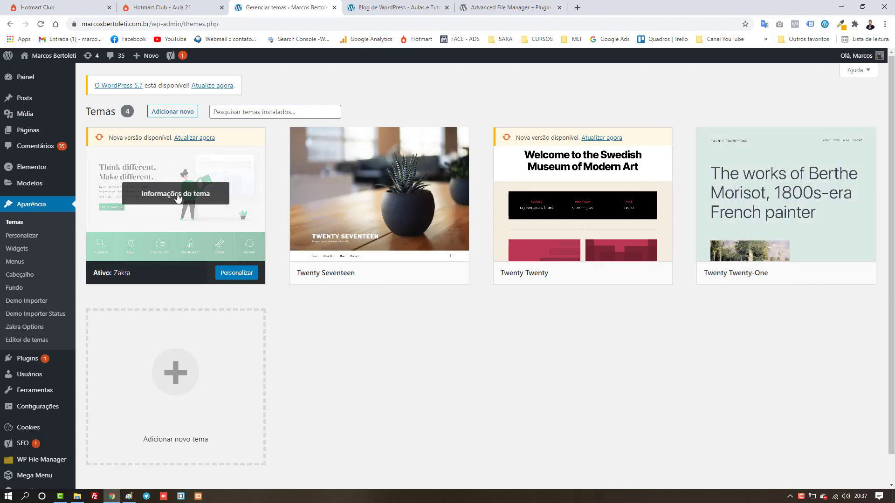
pyautogui.moveTo(386, 225)
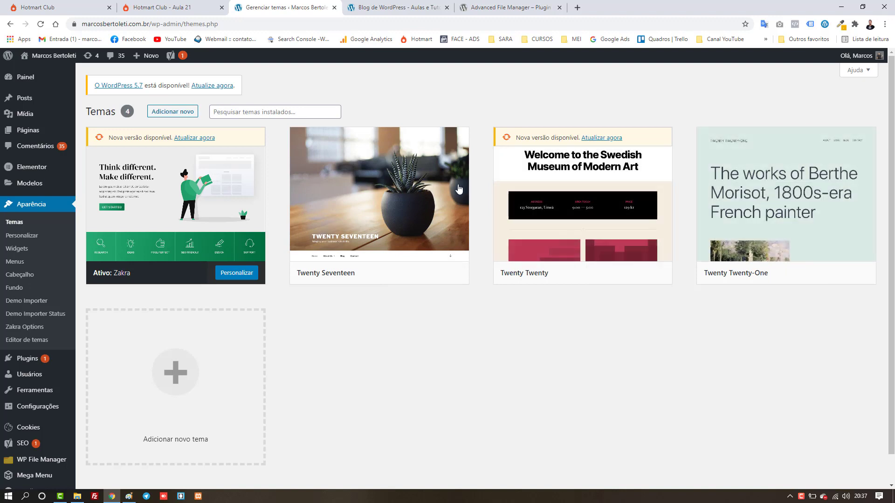
pyautogui.moveTo(455, 185)
pyautogui.moveTo(776, 196)
pyautogui.click(33, 364)
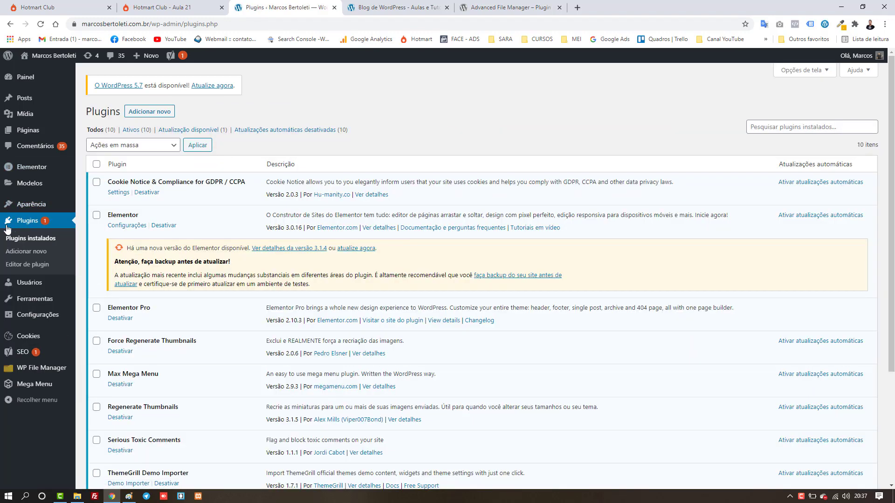
pyautogui.click(140, 117)
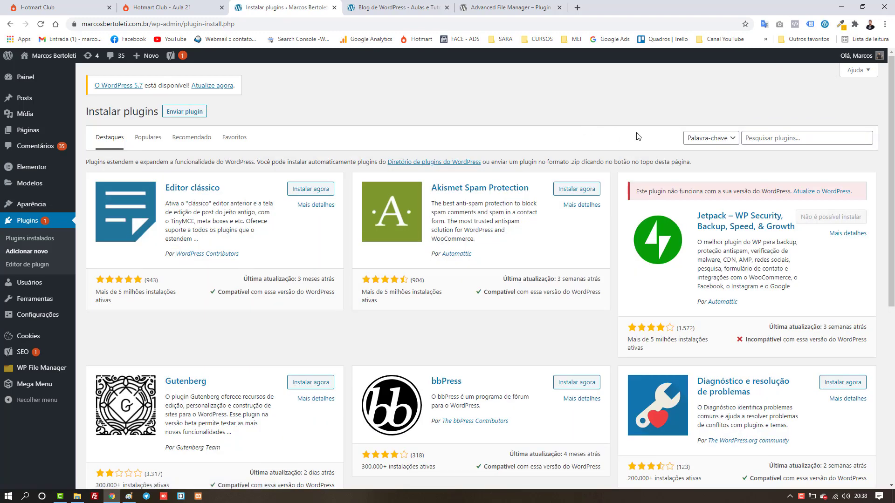
pyautogui.click(746, 137)
pyautogui.hotkey('ctrl', 'v')
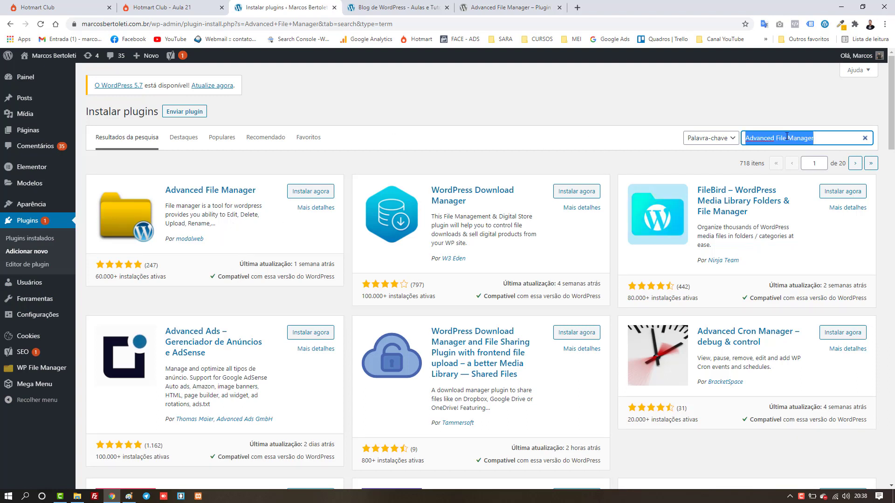
# Search the installable plugins for FTP and look through the file manager alternatives
pyautogui.press('BackSpace')
pyautogui.write('FTP')
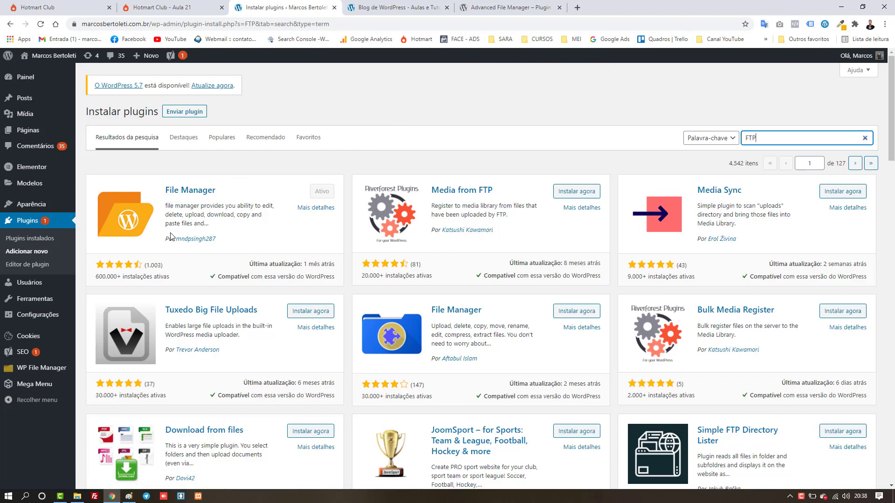
pyautogui.scroll(-2, 171, 236)
pyautogui.scroll(-5, 172, 238)
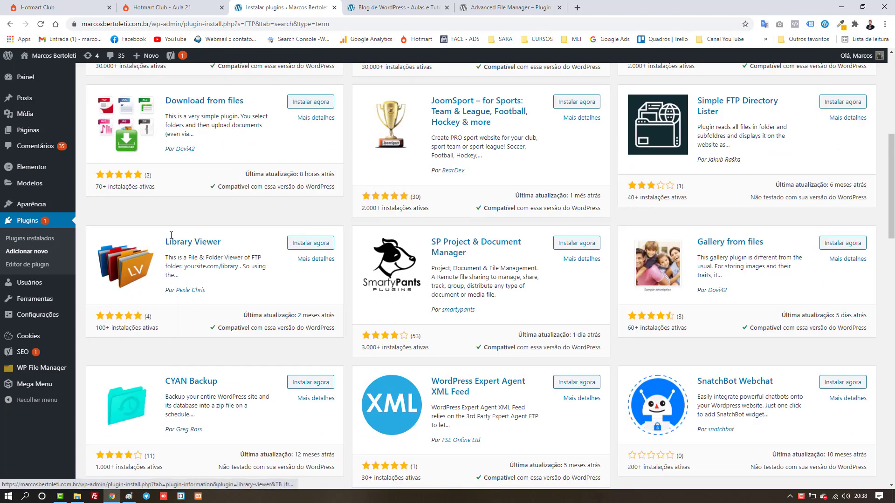
pyautogui.scroll(-3, 171, 240)
pyautogui.scroll(-4, 170, 239)
pyautogui.scroll(14, 170, 239)
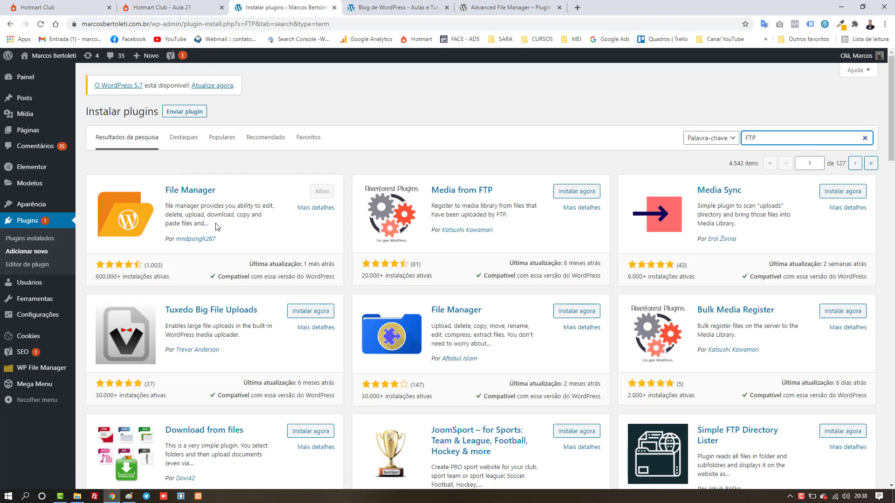
pyautogui.moveTo(167, 194); pyautogui.dragTo(219, 190)
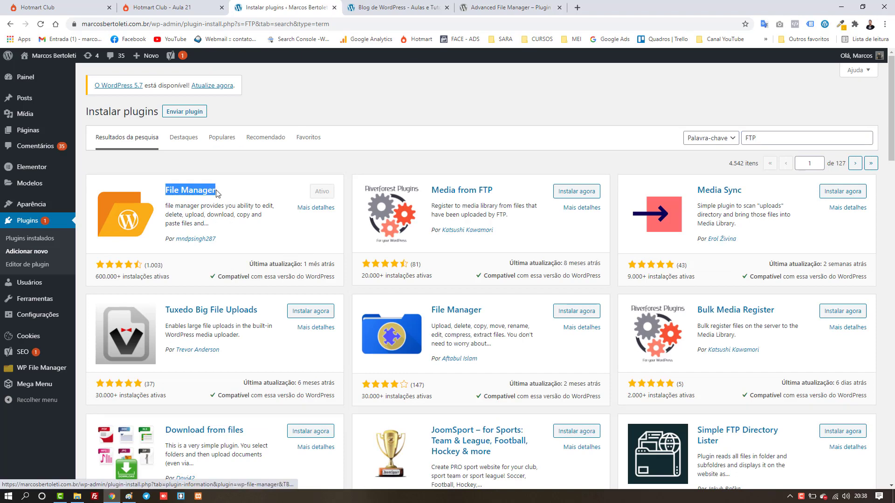
# Replace the plugin search term FTP with Advanced File Manager and reload the page
pyautogui.doubleClick(775, 136)
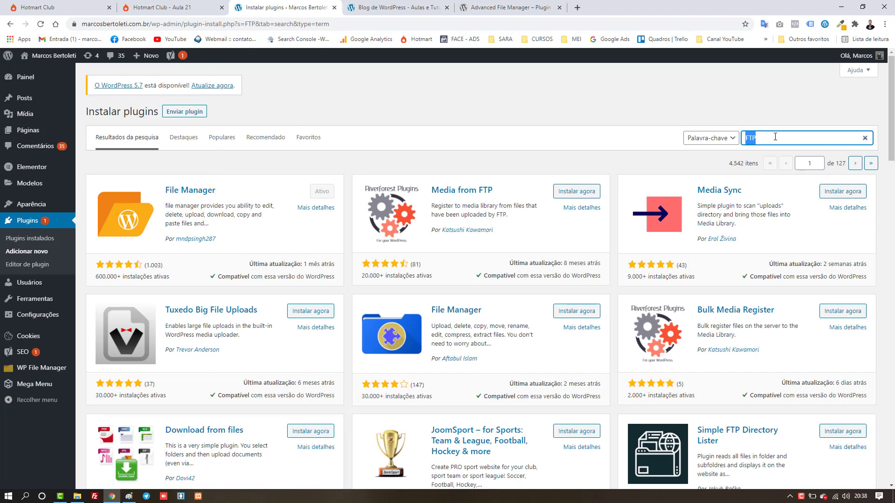
pyautogui.write('Advanced File Manager')
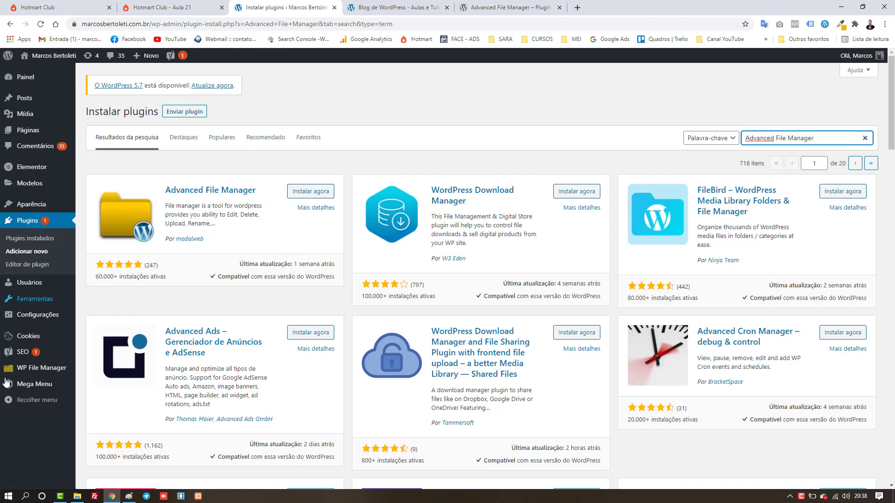
pyautogui.moveTo(20, 376)
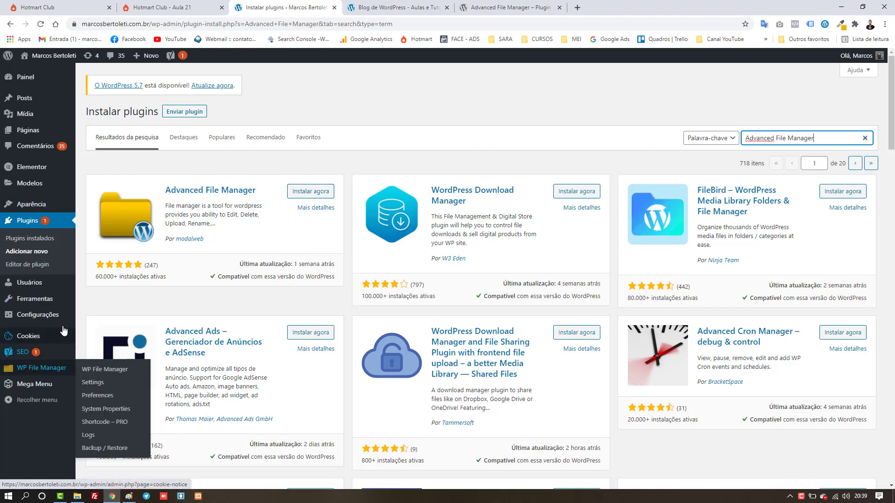
pyautogui.moveTo(59, 317)
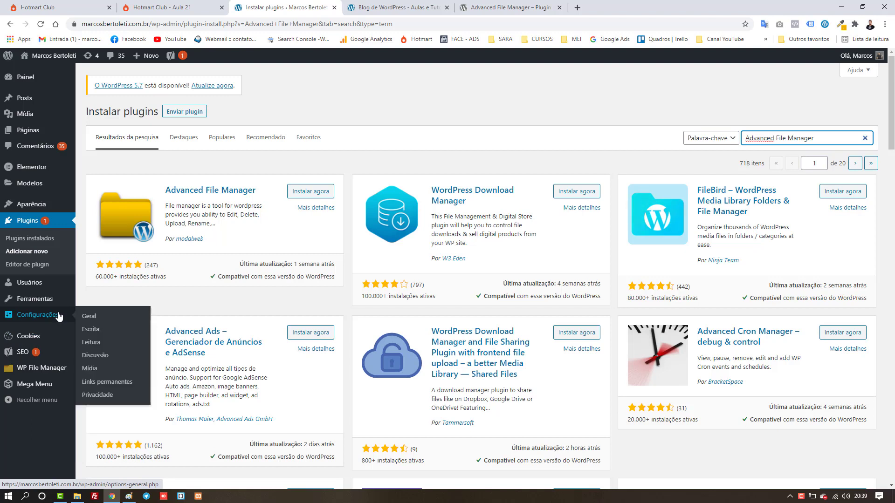
pyautogui.click(41, 24)
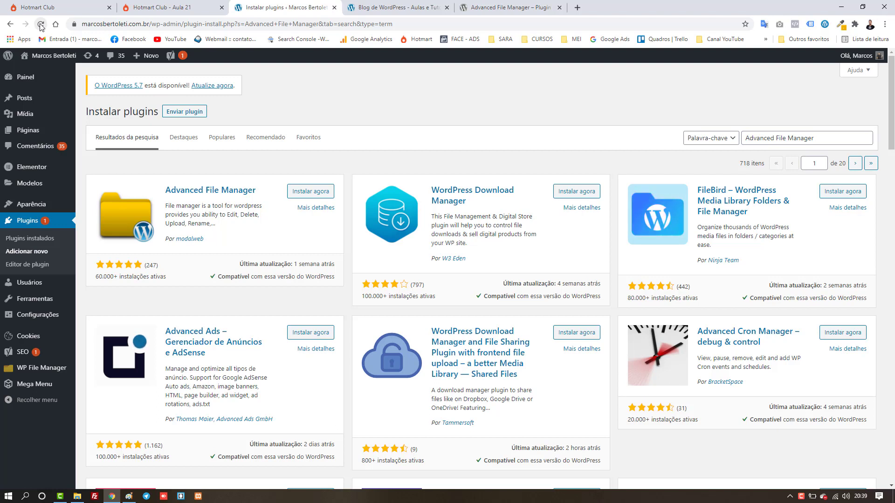
# Open the WP File Manager and dismiss its review request notice
pyautogui.click(36, 371)
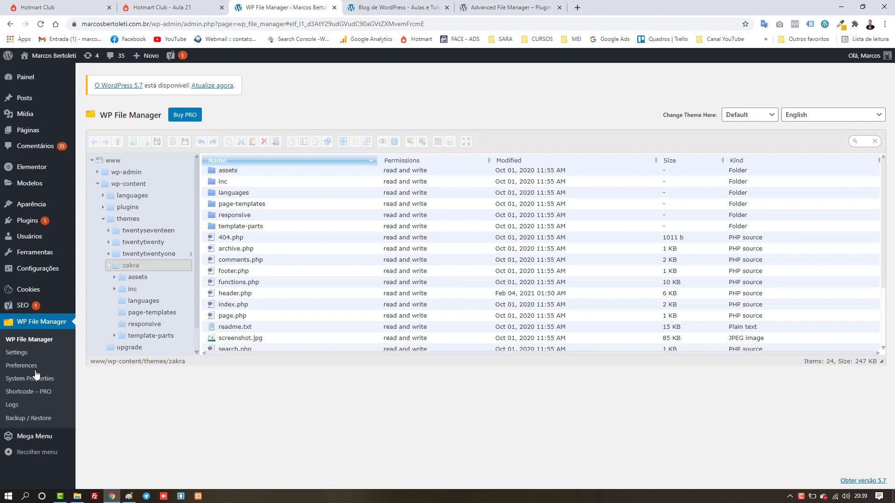
pyautogui.click(505, 8)
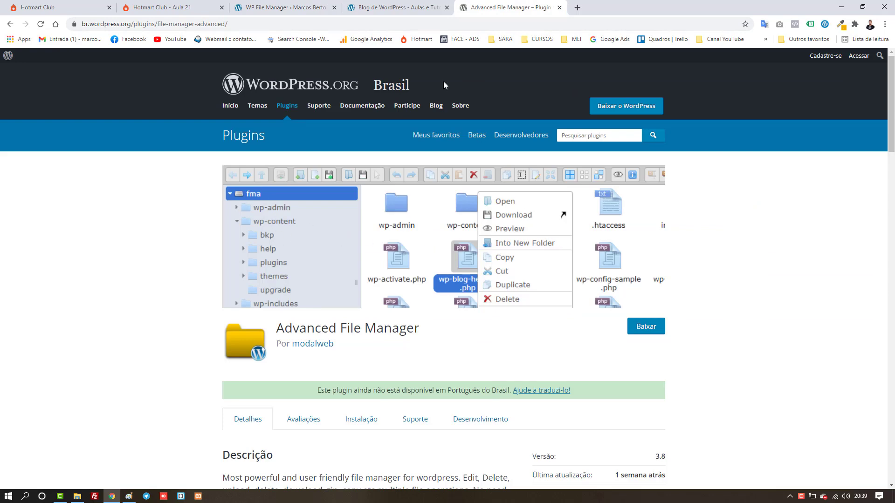
pyautogui.click(318, 7)
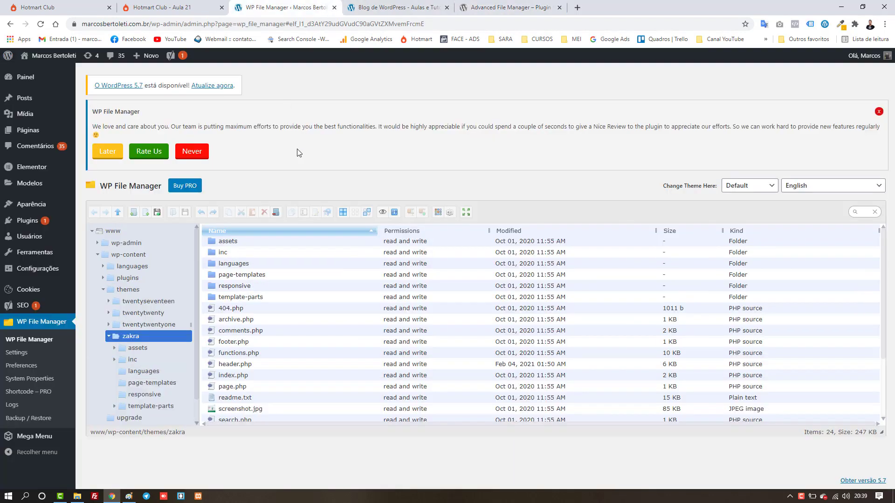
pyautogui.click(879, 112)
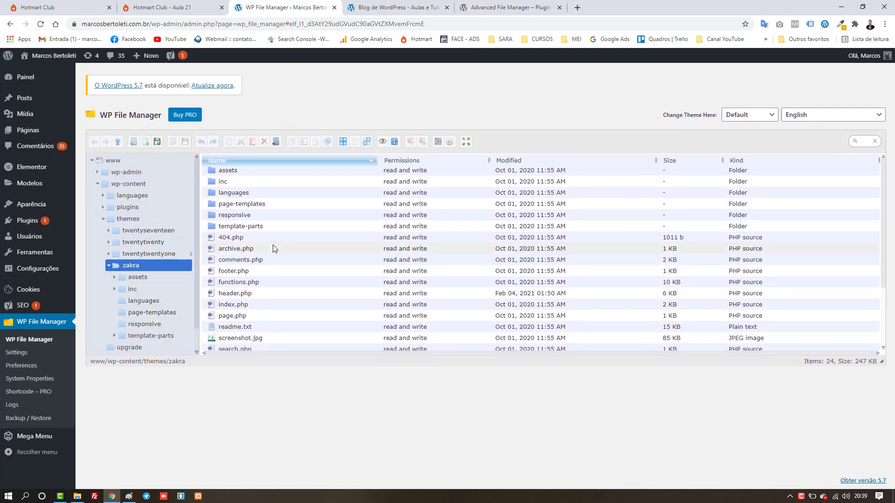
# Collapse the zakra, themes, wp-content and www folders in the tree, and re-expand www to its top-level folders
pyautogui.click(108, 265)
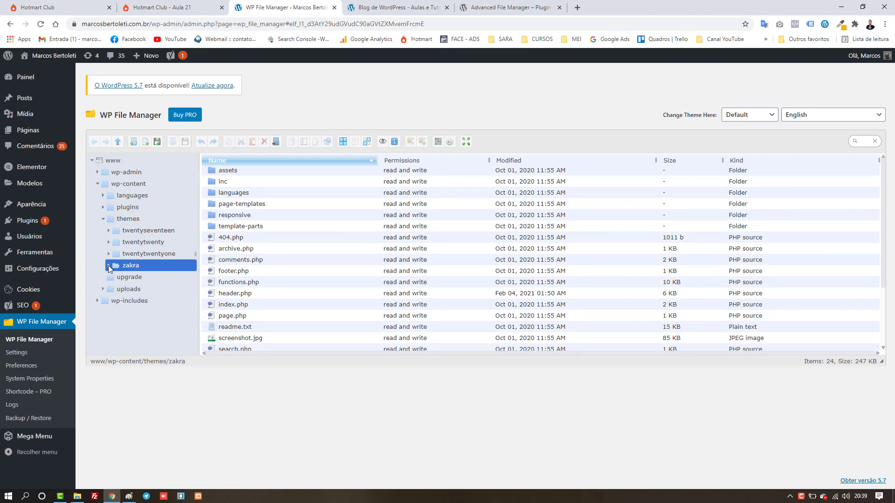
pyautogui.click(104, 219)
pyautogui.click(95, 183)
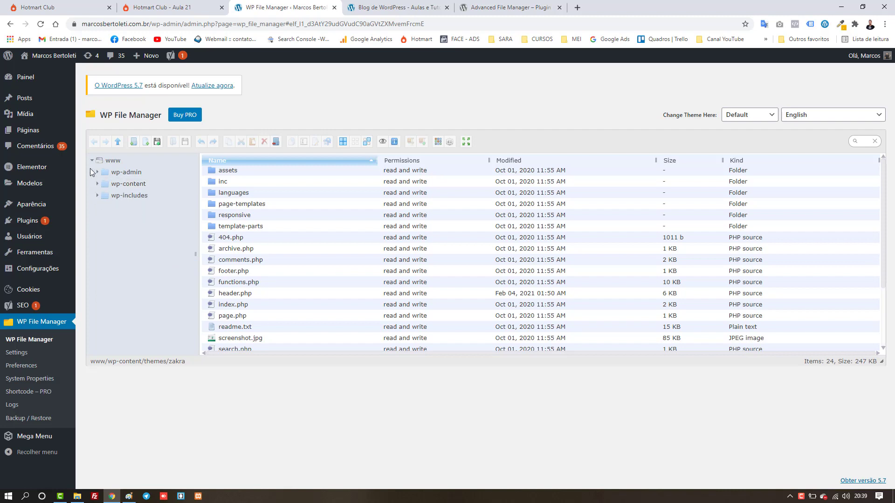
pyautogui.click(91, 160)
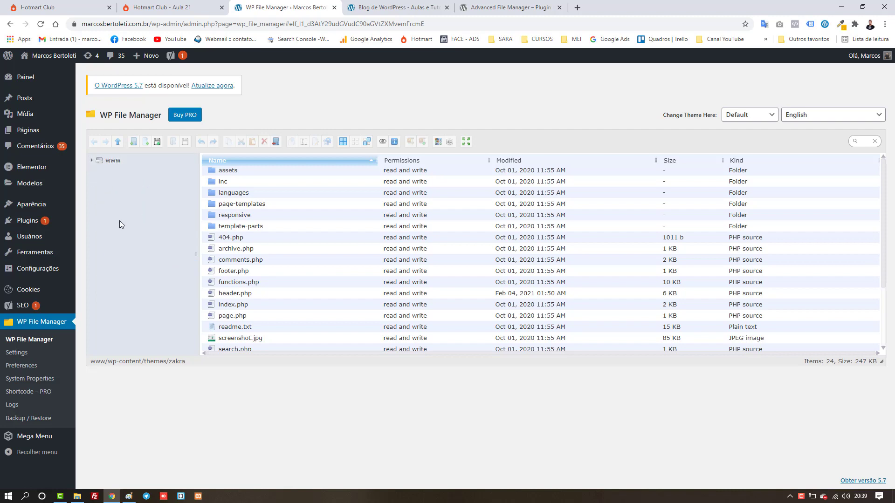
pyautogui.click(91, 161)
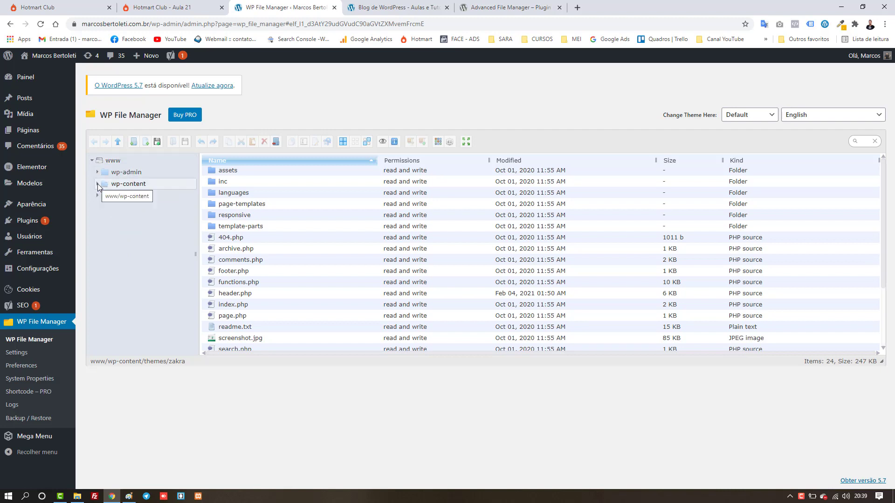
# Expand the wp-content and themes folders in the tree and open the twentyseventeen theme folder
pyautogui.click(97, 183)
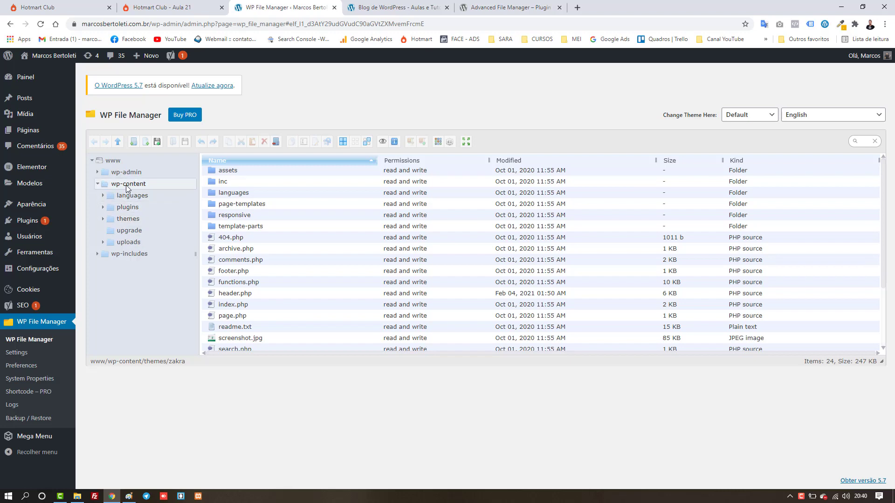
pyautogui.click(103, 219)
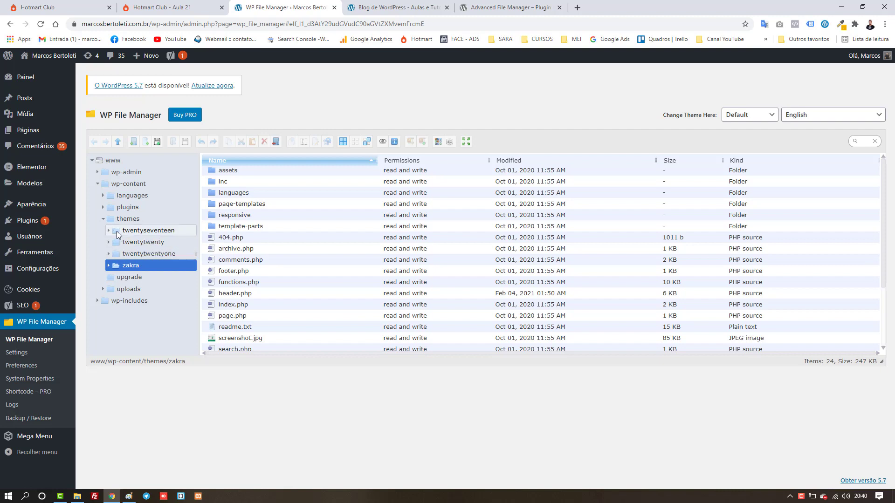
pyautogui.click(117, 232)
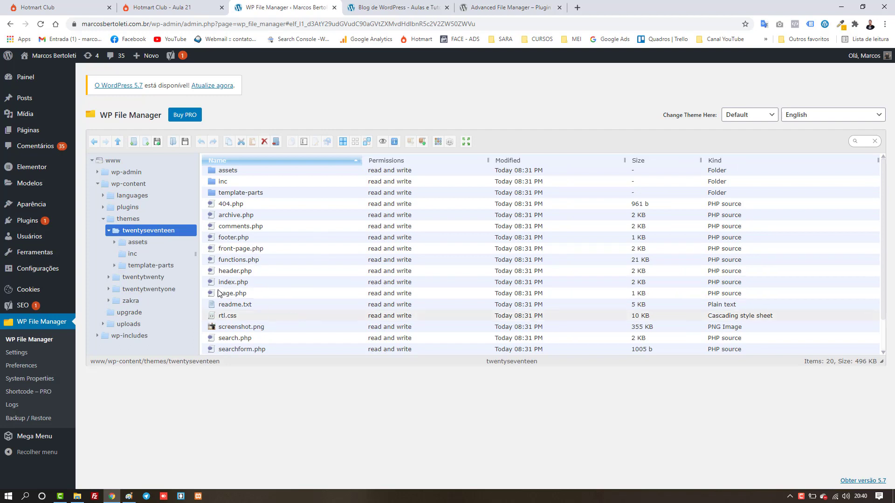
# Permanently delete the twentyseventeen folder from the themes directory
pyautogui.rightClick(145, 231)
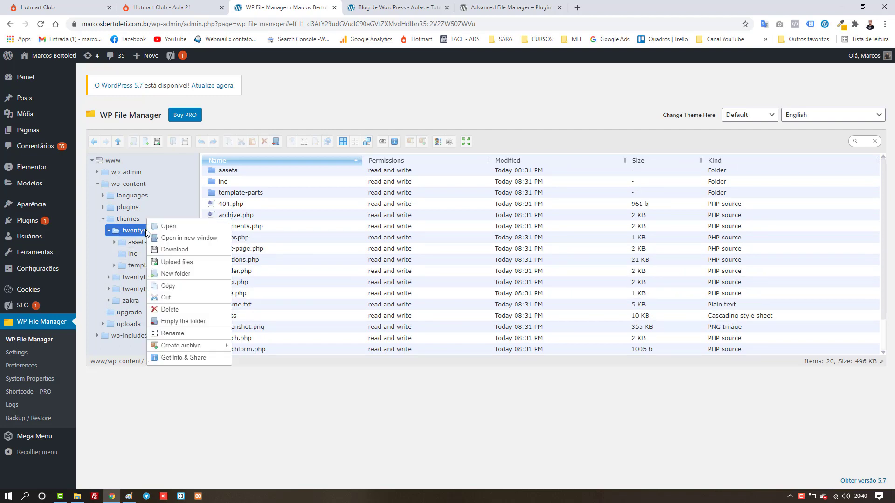
pyautogui.rightClick(141, 229)
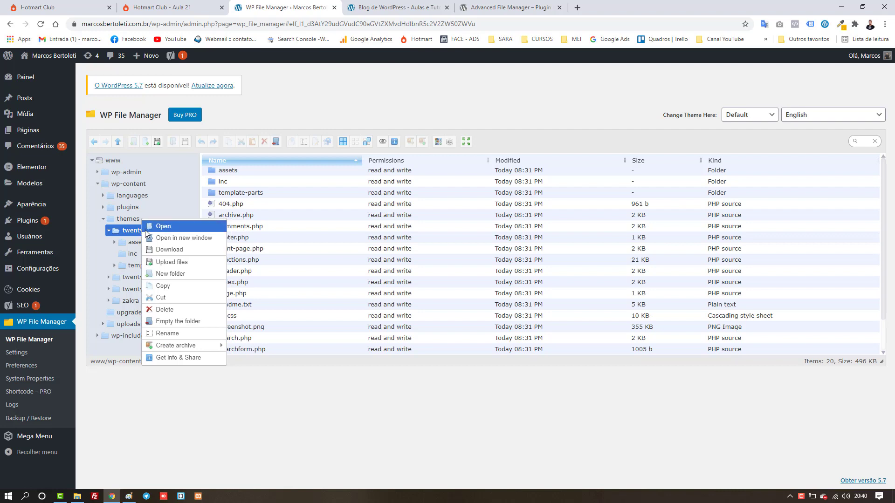
pyautogui.click(187, 311)
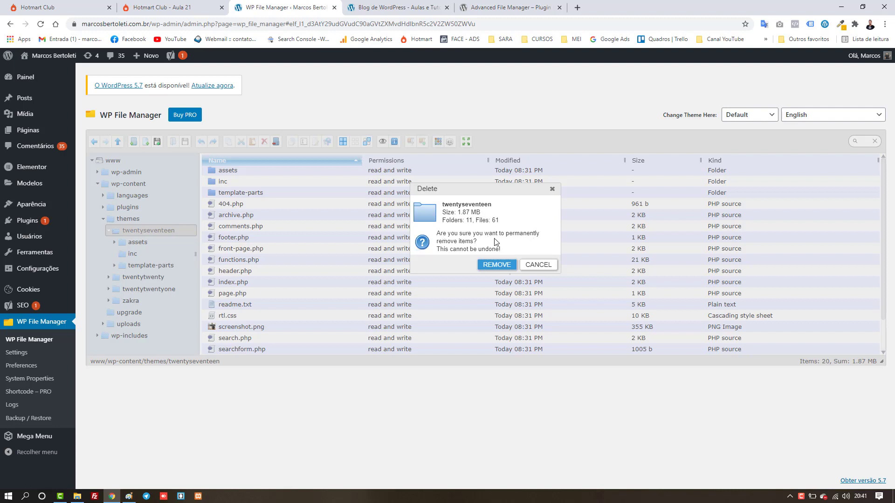
pyautogui.click(489, 267)
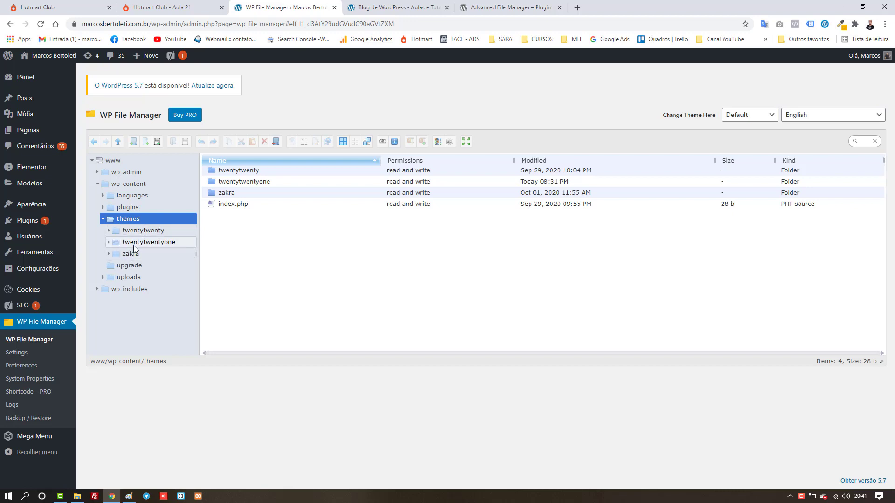
pyautogui.click(819, 116)
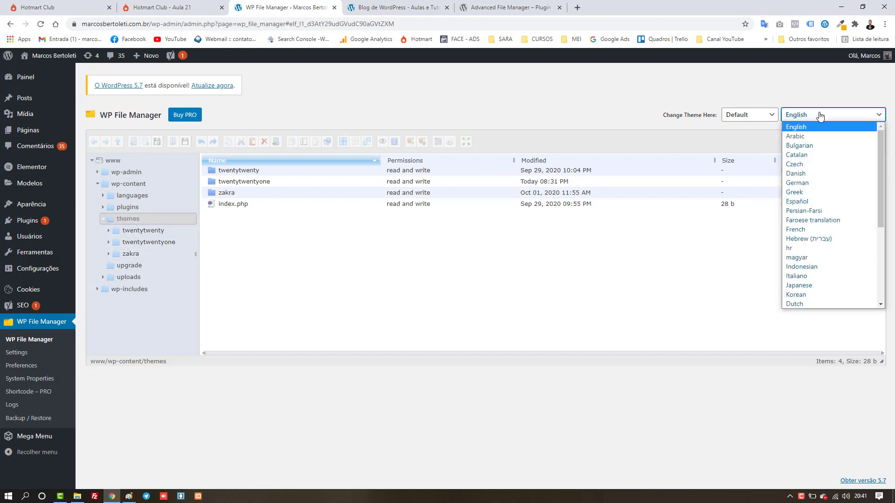
pyautogui.press('p')
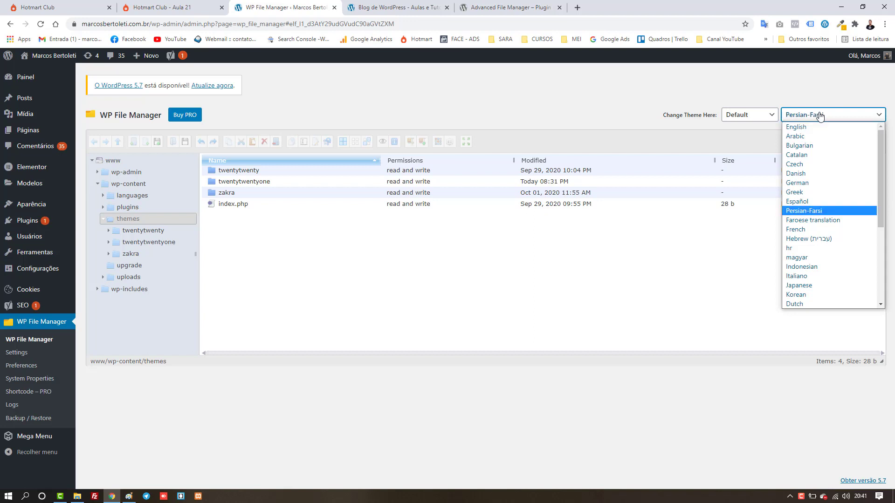
pyautogui.press('p')
pyautogui.press('p')
pyautogui.press('p')
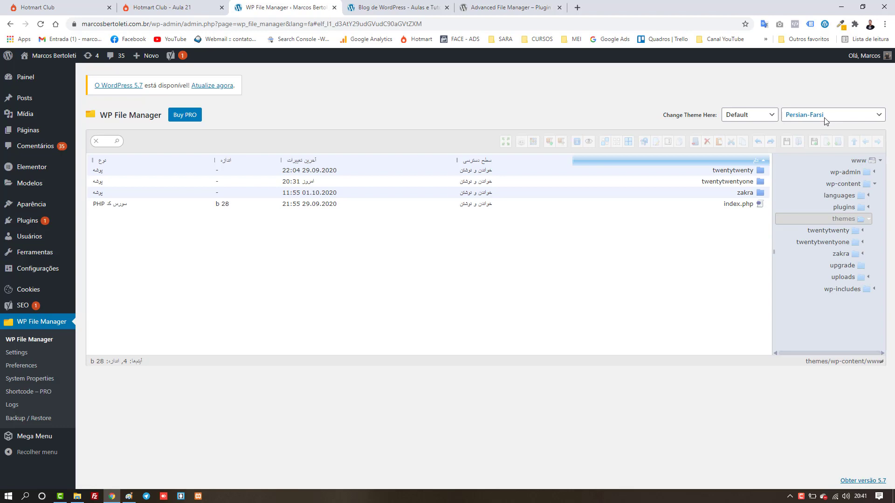
# Set the file manager's interface language to Português
pyautogui.click(824, 115)
pyautogui.write('por')
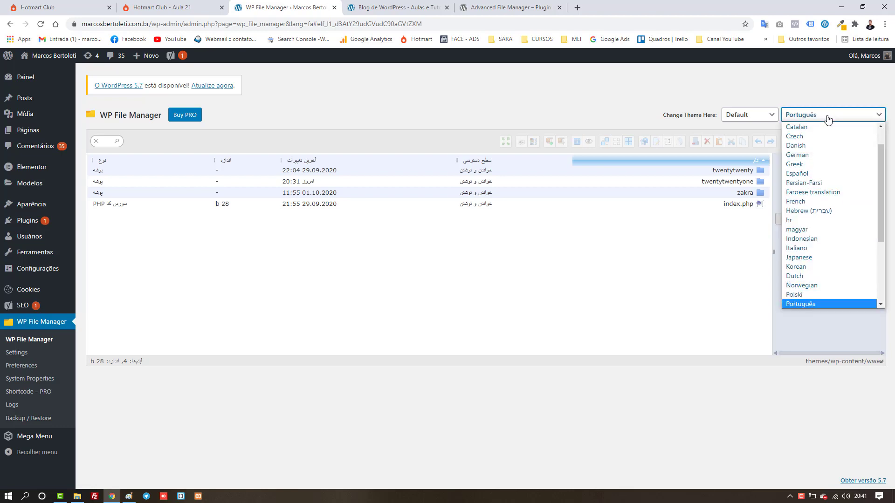
pyautogui.click(814, 303)
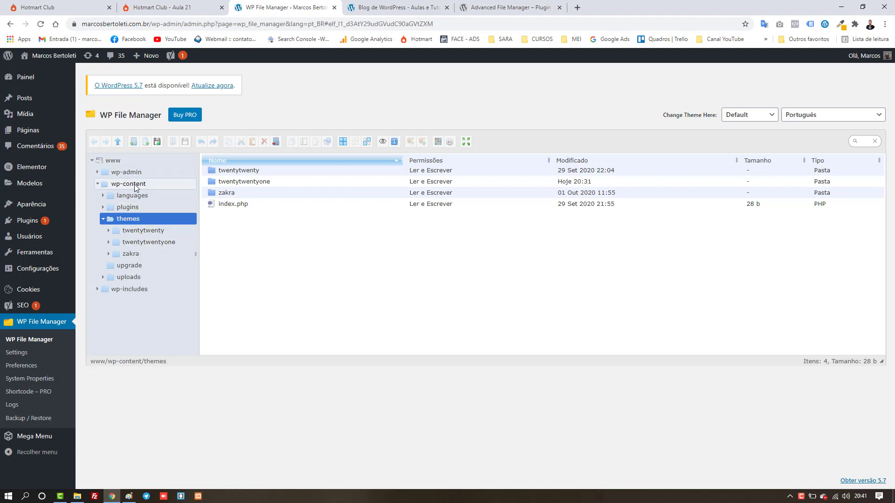
# Open the twentytwentyone theme folder to view its files, and permanently delete the folder
pyautogui.click(135, 245)
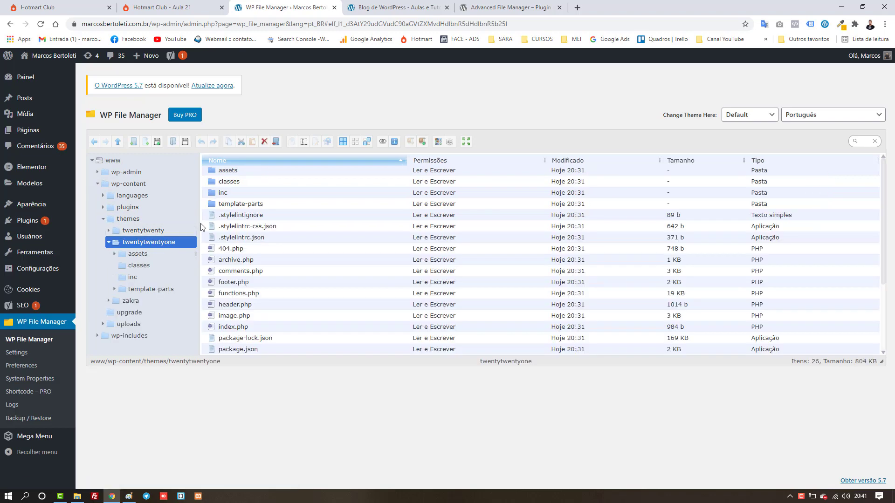
pyautogui.scroll(-2, 256, 281)
pyautogui.scroll(2, 256, 281)
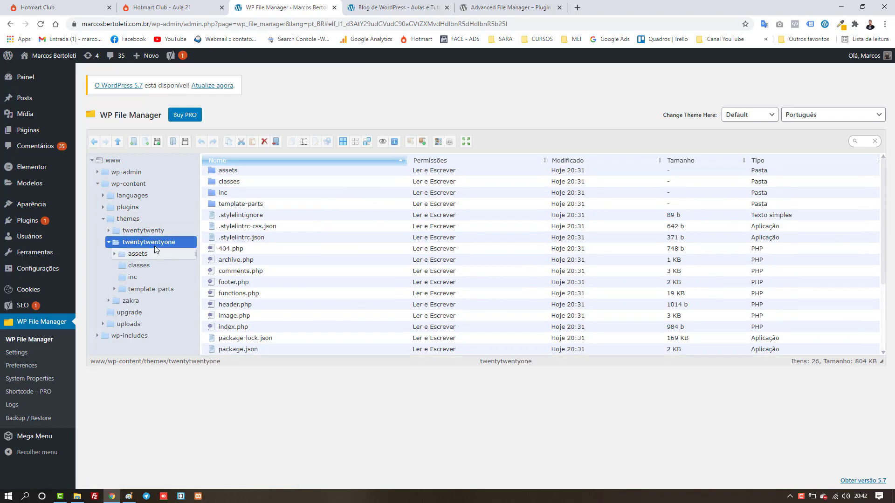
pyautogui.rightClick(153, 241)
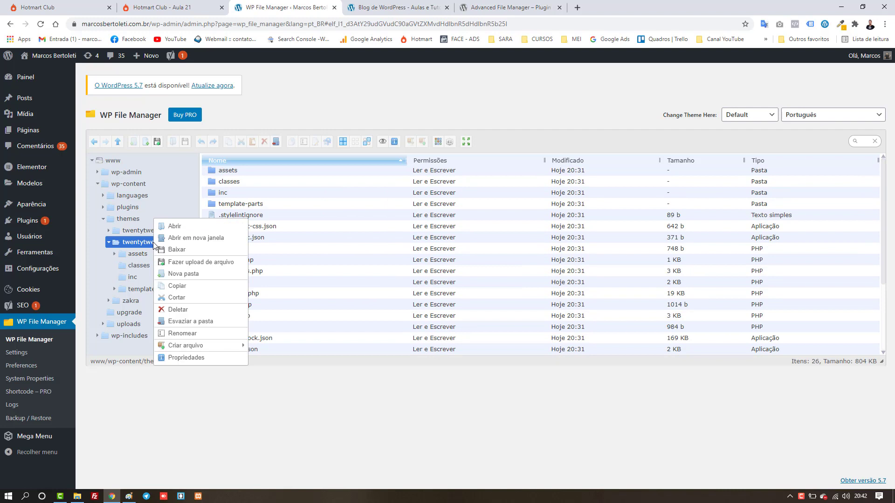
pyautogui.click(181, 310)
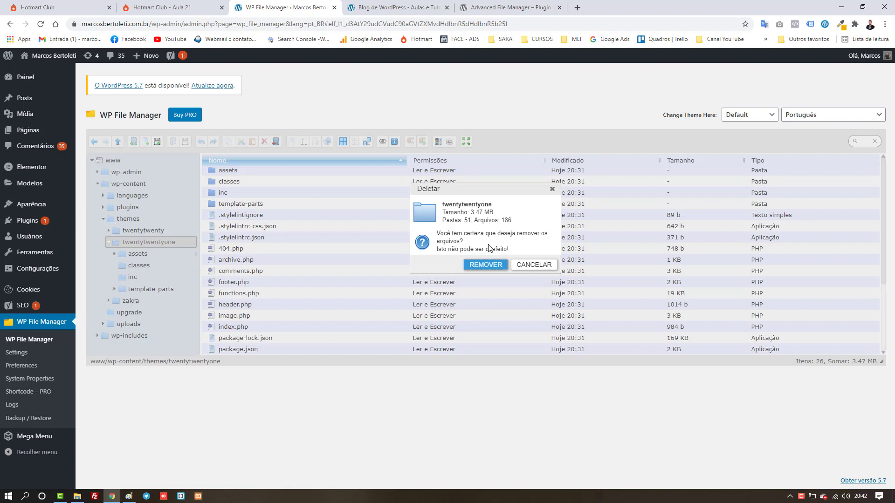
pyautogui.click(483, 269)
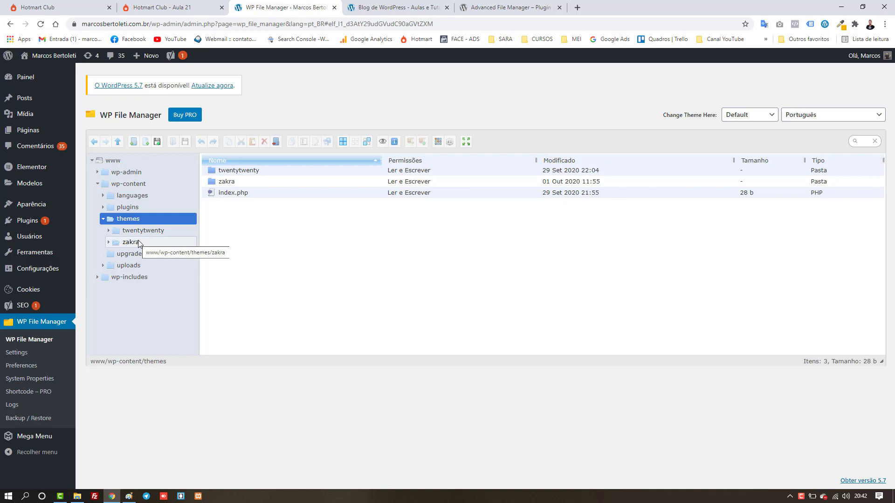
# Open the site's Temas page and check which themes are still installed
pyautogui.moveTo(49, 206)
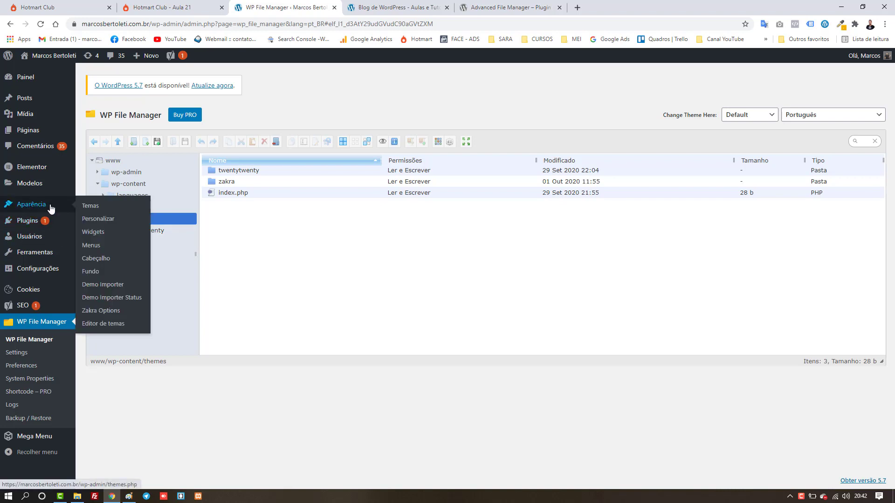
pyautogui.click(83, 209)
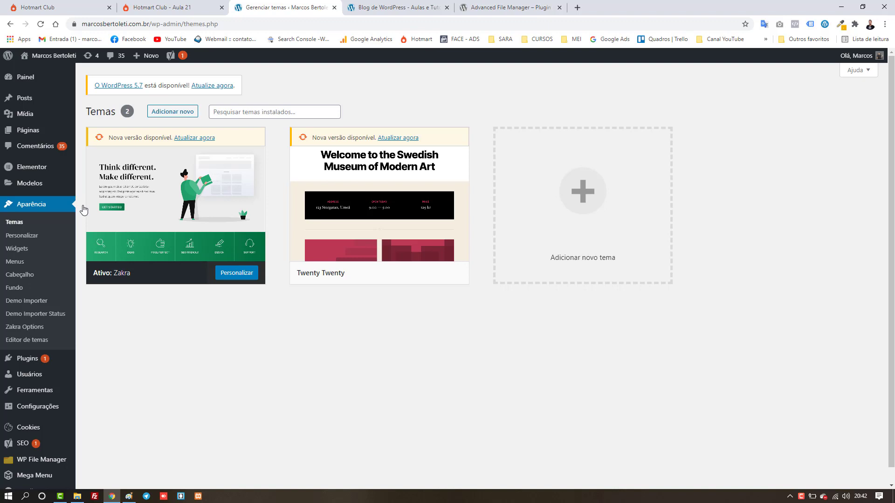
pyautogui.moveTo(115, 214)
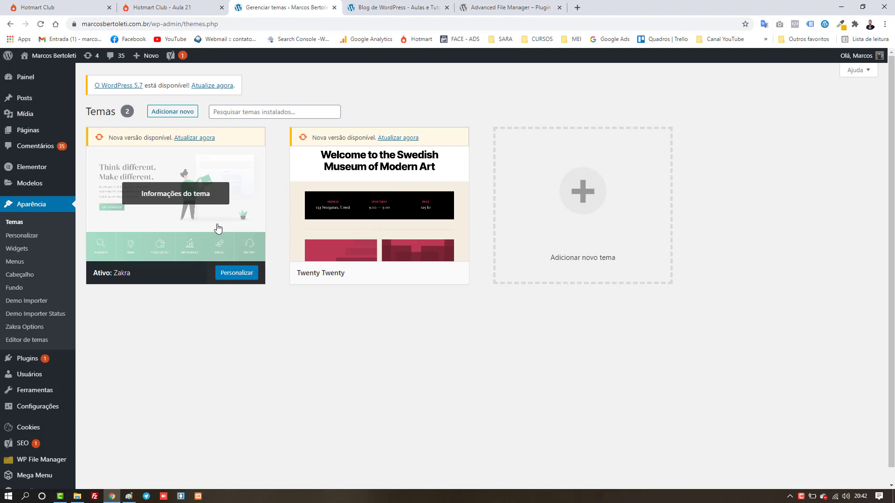
pyautogui.moveTo(355, 224)
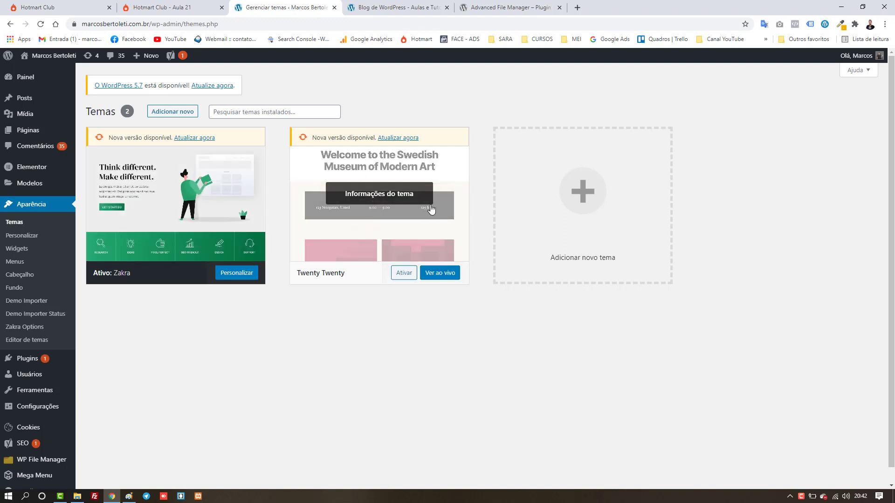
pyautogui.moveTo(196, 224)
pyautogui.moveTo(163, 224)
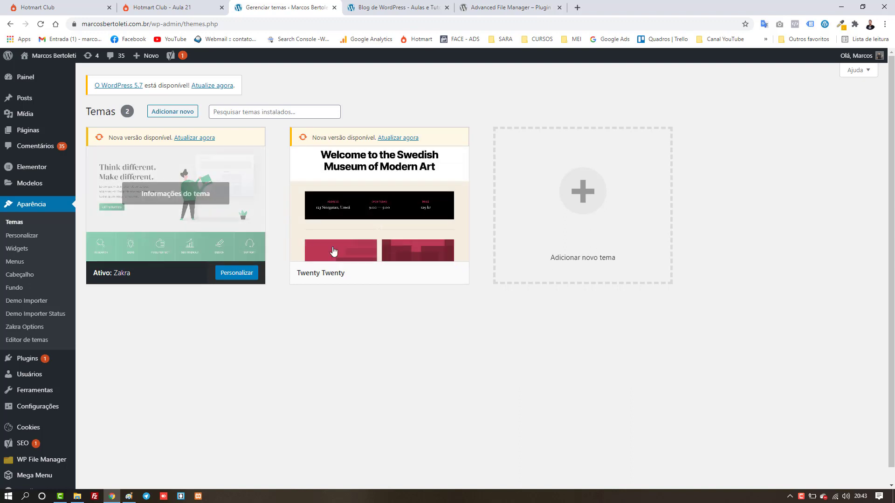
pyautogui.moveTo(402, 275)
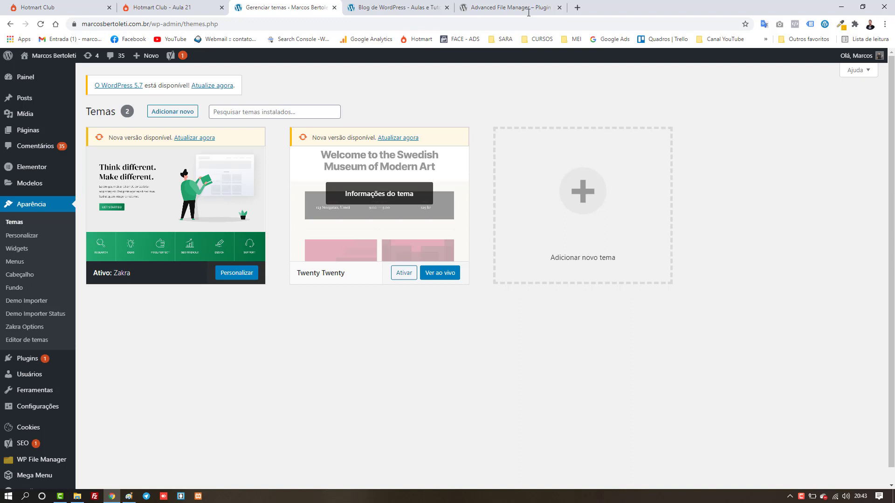
# Switch to the WordPress.org plugin page, copy File Manager from the plugin title and search the directory for it
pyautogui.click(512, 7)
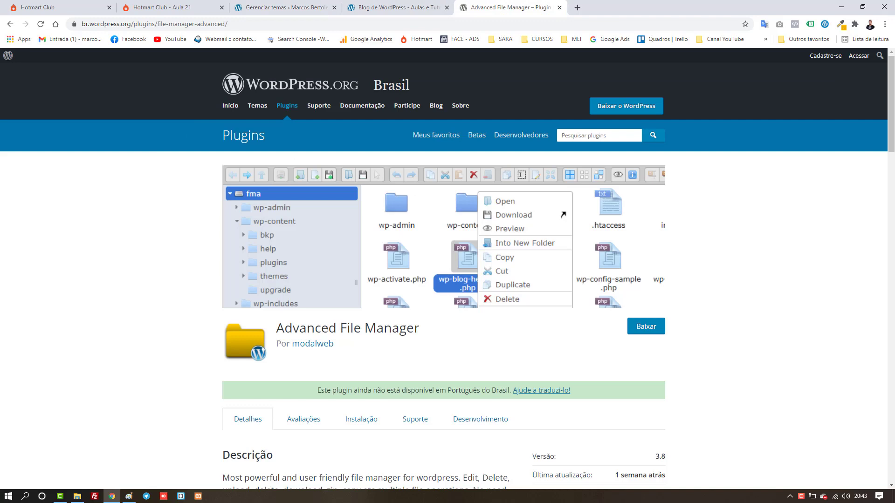
pyautogui.moveTo(342, 327); pyautogui.dragTo(454, 324)
pyautogui.hotkey('ctrl', 'c')
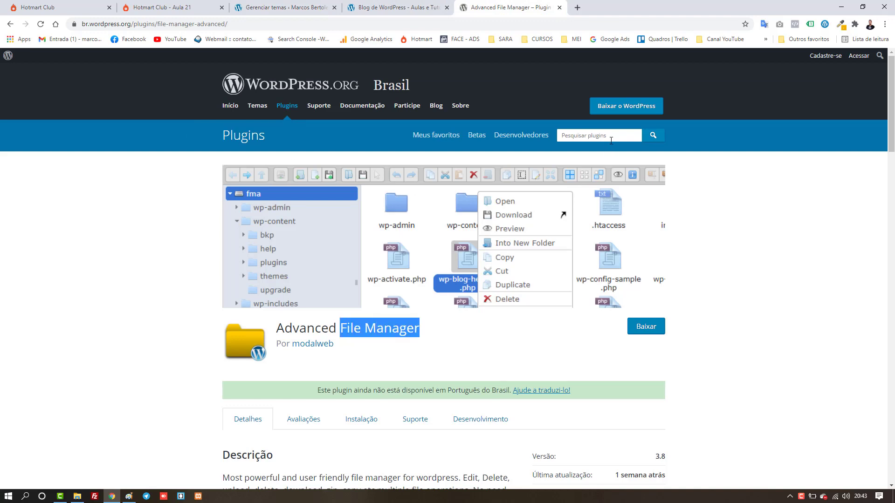
pyautogui.click(611, 139)
pyautogui.hotkey('ctrl', 'v')
pyautogui.press('Return')
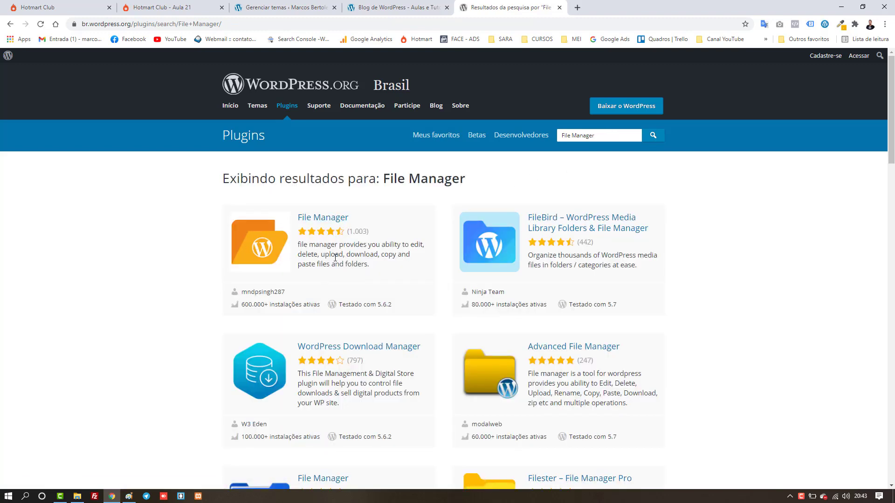
# Look through the File Manager and Advanced File Manager entries and the other alternatives, and return to the site's Temas page
pyautogui.moveTo(349, 217); pyautogui.dragTo(294, 221)
pyautogui.moveTo(623, 347); pyautogui.dragTo(522, 349)
pyautogui.scroll(-6, 108, 319)
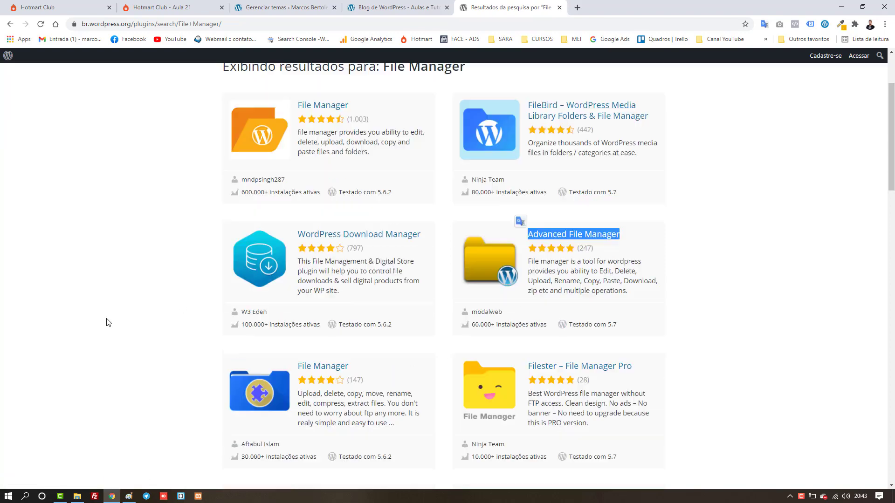
pyautogui.scroll(6, 713, 317)
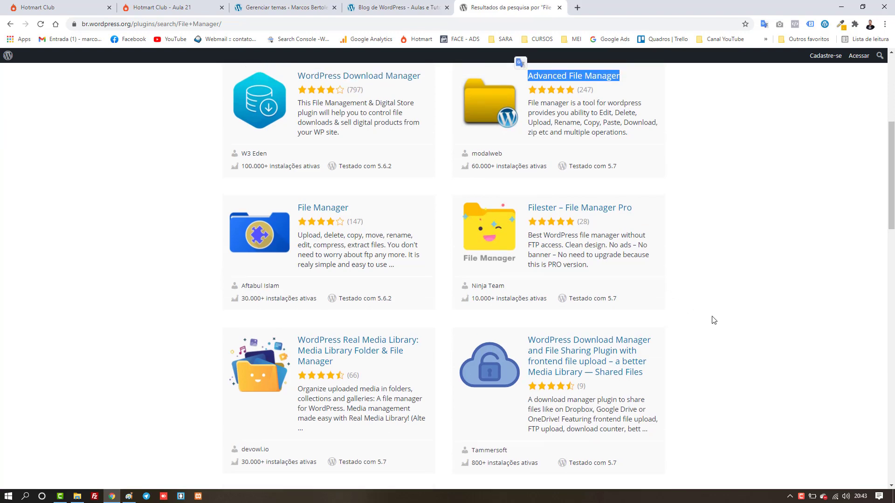
pyautogui.click(733, 241)
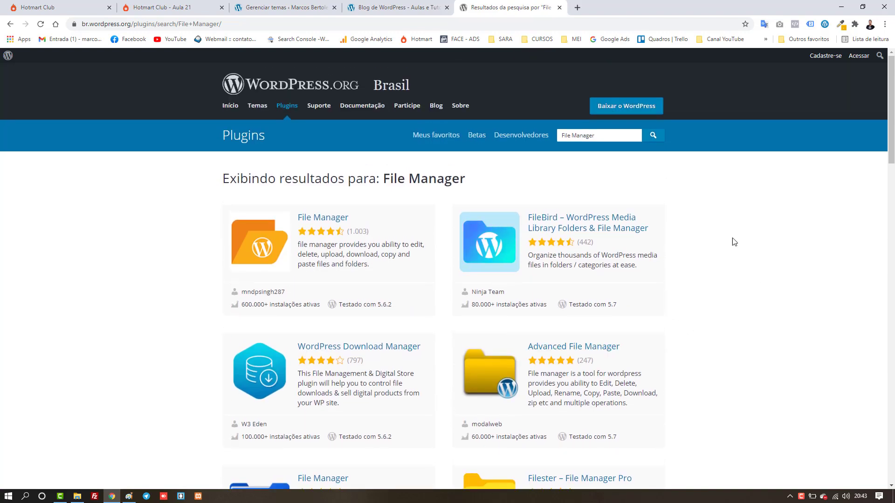
pyautogui.click(311, 7)
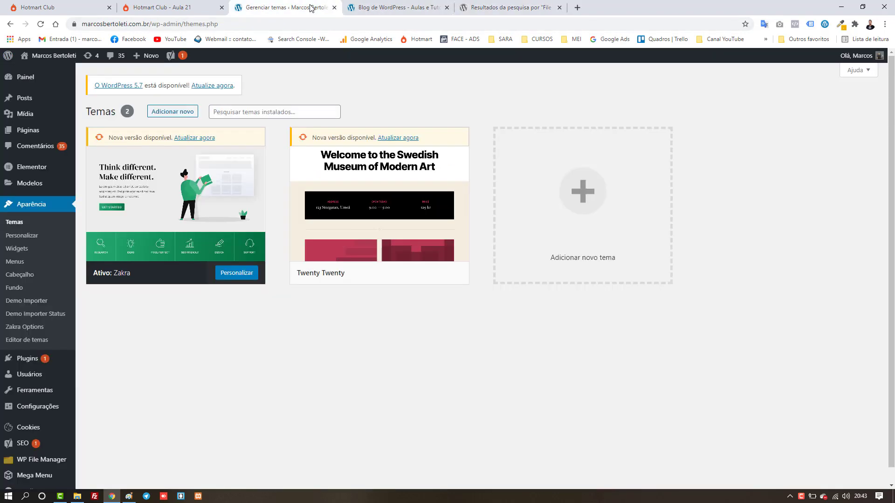